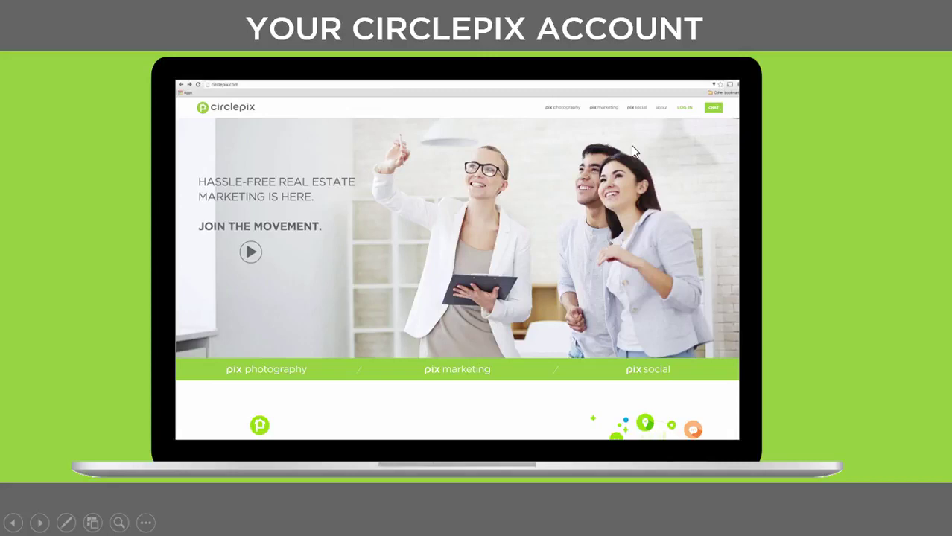
# Play the LOG IN zoom, then advance to the full-screen Connect step screenshot slide.
pyautogui.click(686, 107)
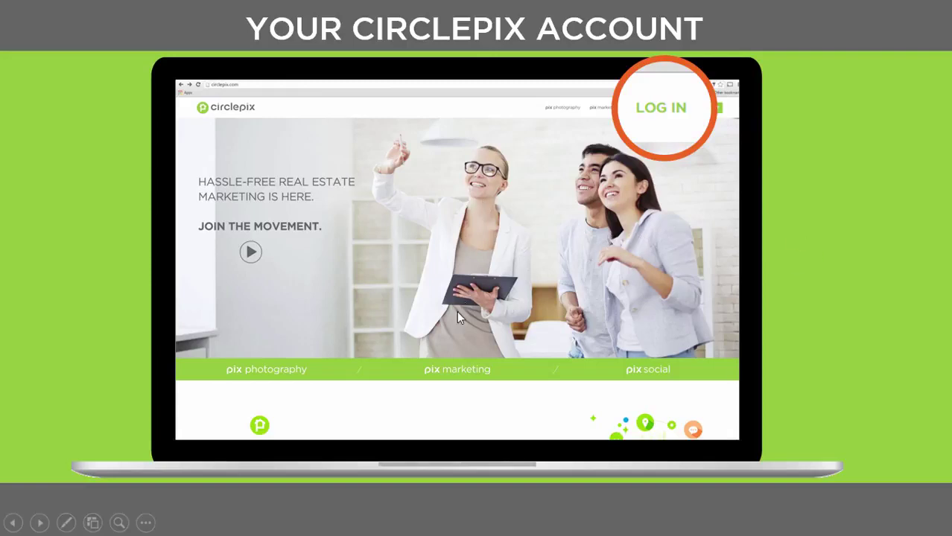
pyautogui.click(689, 293)
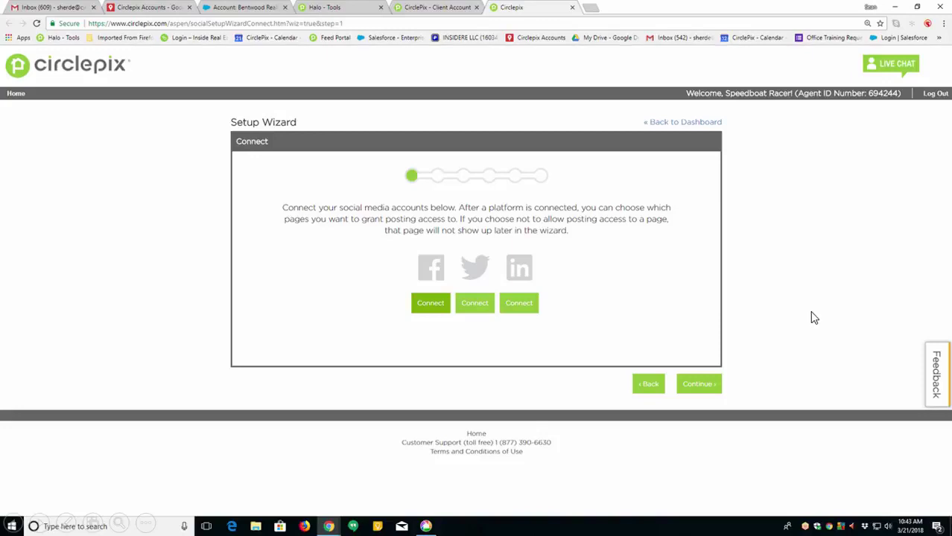
# Connect the Facebook account, leaving Allow Posting checked.
pyautogui.click(427, 303)
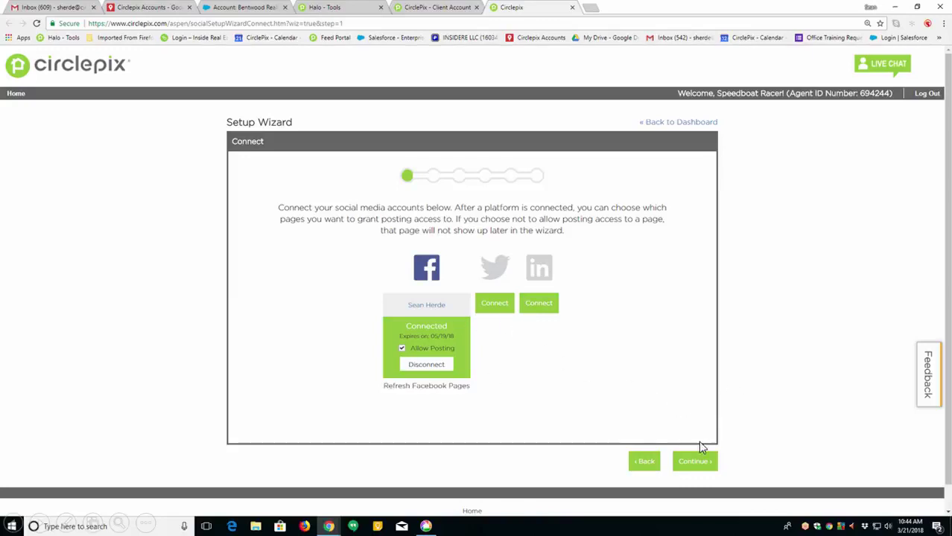
# Advance from Connect to the Location step covering Mapleton, Santaquin, Orem and Elberta.
pyautogui.click(695, 462)
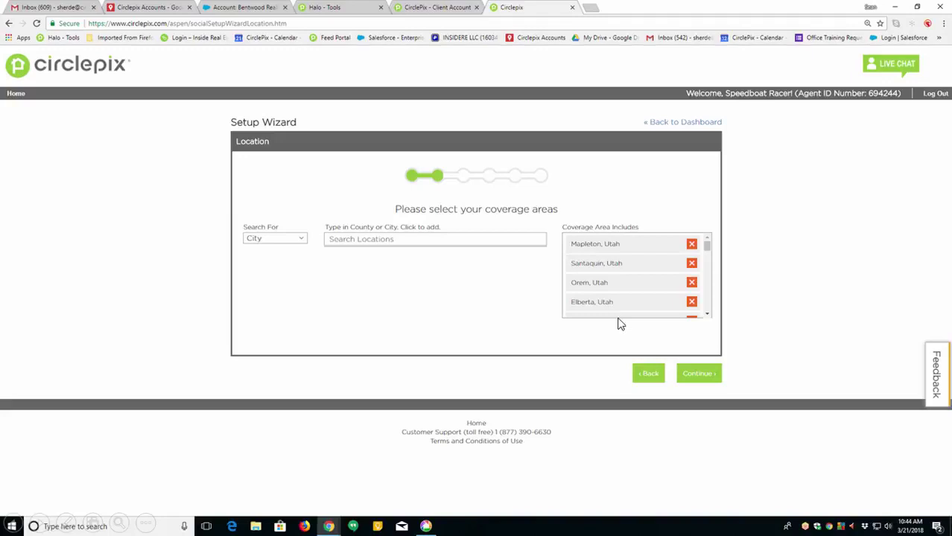
# Advance to the Articles step and review its posting days, categories and Locations list.
pyautogui.click(706, 377)
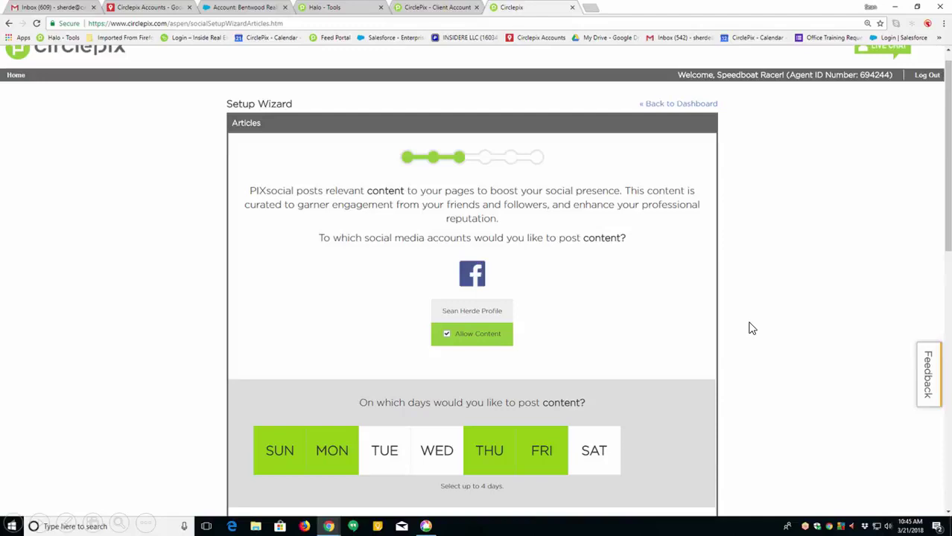
pyautogui.scroll(-5, 780, 333)
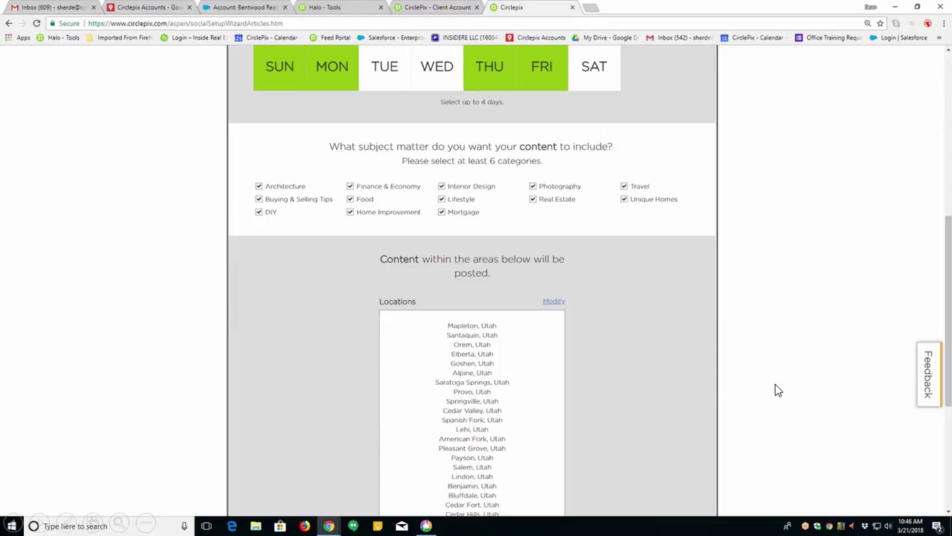
pyautogui.scroll(-4, 632, 381)
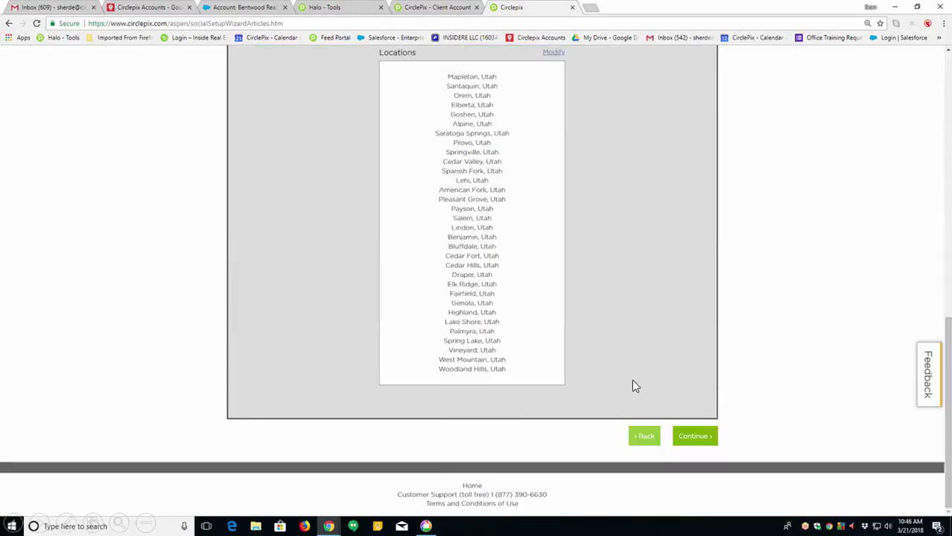
# On Holiday Messages, show Mother's Day samples, then continue to My Listings.
pyautogui.click(699, 438)
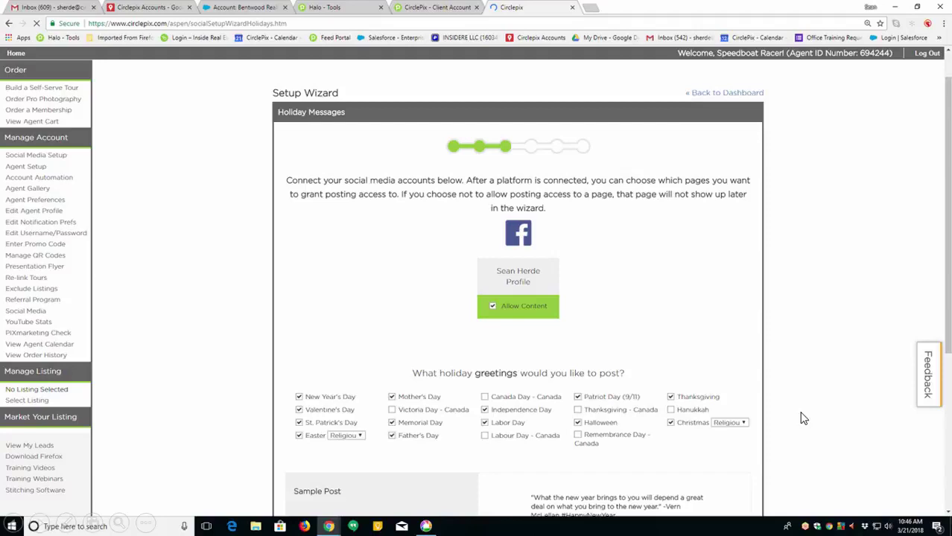
pyautogui.scroll(-3, 802, 418)
pyautogui.press('m')
pyautogui.press('Return')
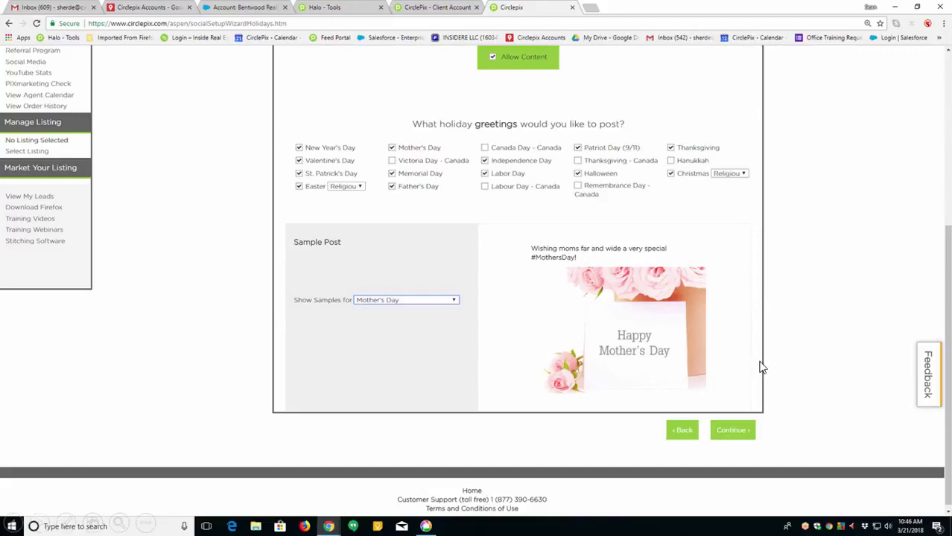
pyautogui.click(728, 437)
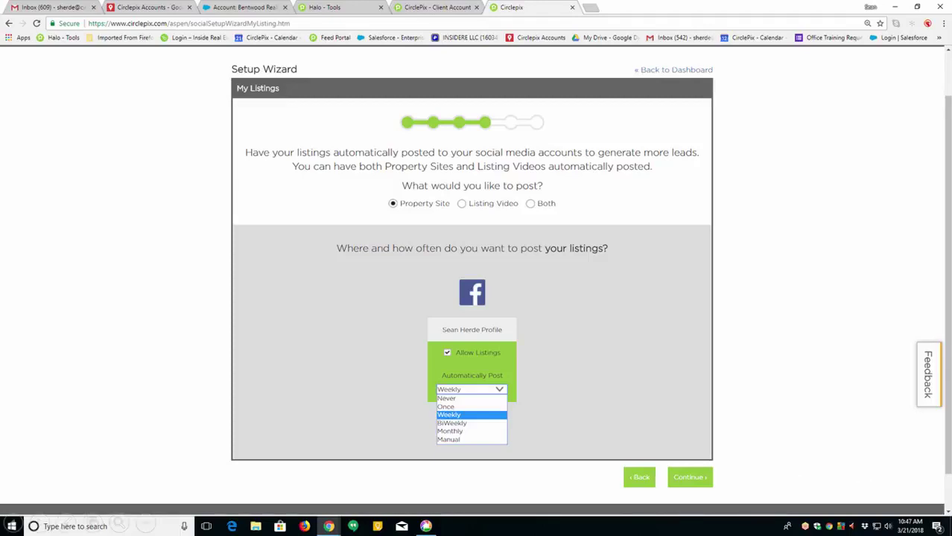
# Continue to Marketplace Listings, posting all seven days from a $250000 minimum.
pyautogui.click(696, 480)
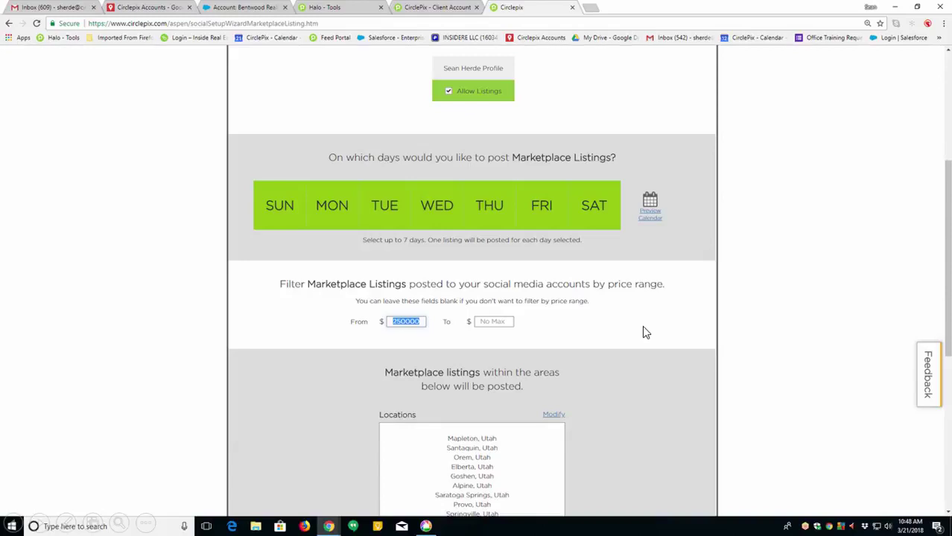
# Scroll through Marketplace Listings and continue to the Agent Profile step.
pyautogui.scroll(-5, 643, 328)
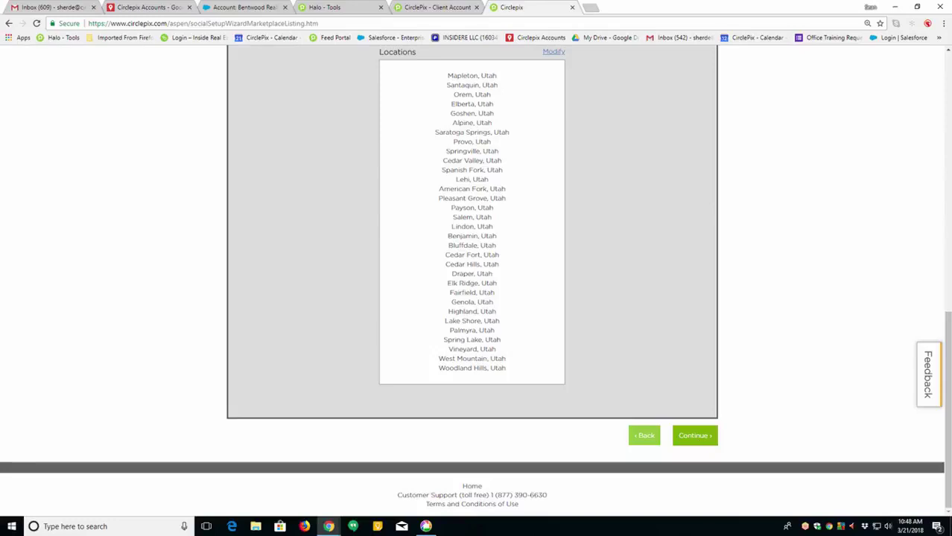
pyautogui.click(695, 437)
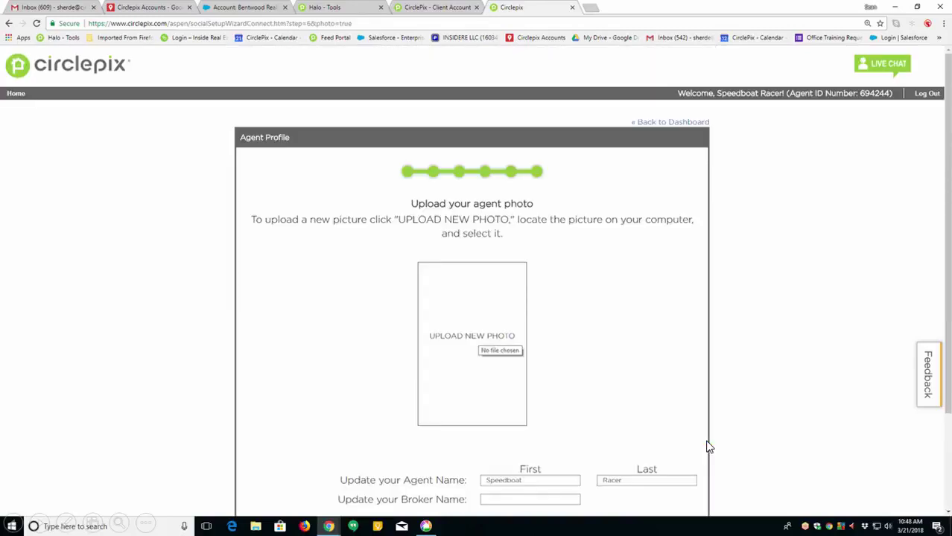
# Pick a new agent photo to upload and move past the photo step.
pyautogui.click(450, 336)
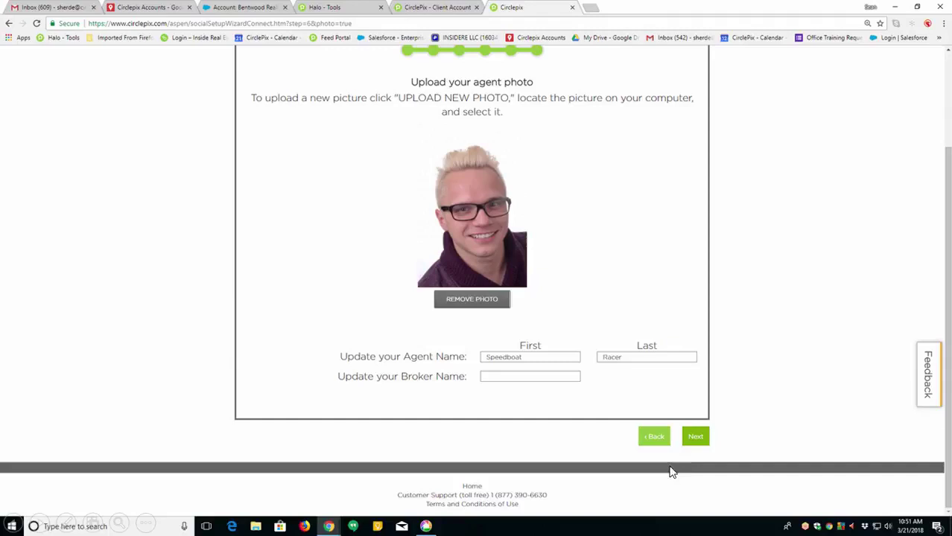
pyautogui.click(702, 437)
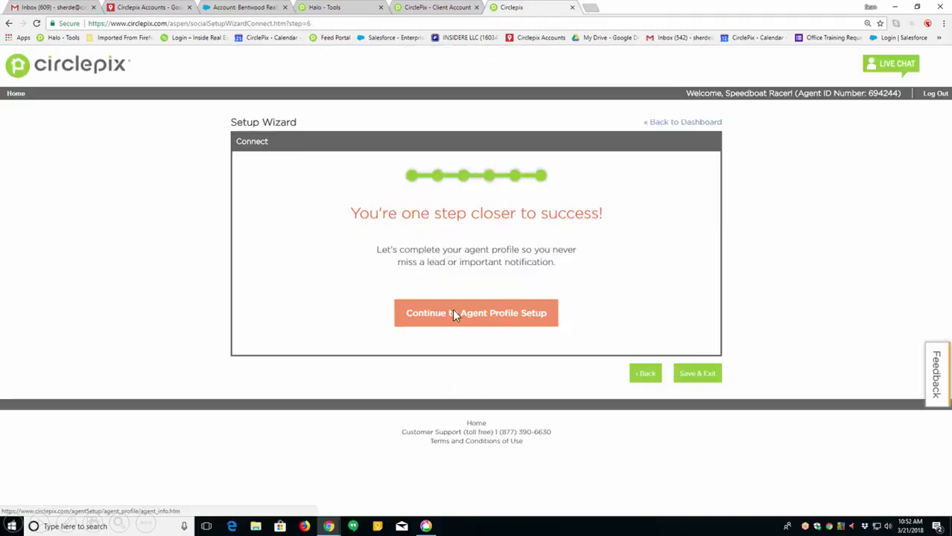
# Start the Agent Profile setup, opening the pre-filled Agent Info form.
pyautogui.click(476, 316)
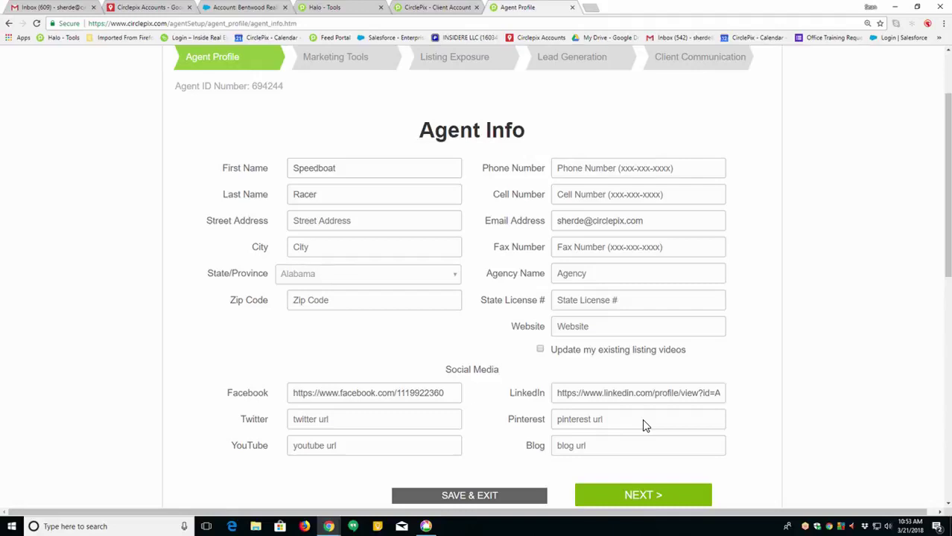
pyautogui.hotkey('alt', 'Tab')
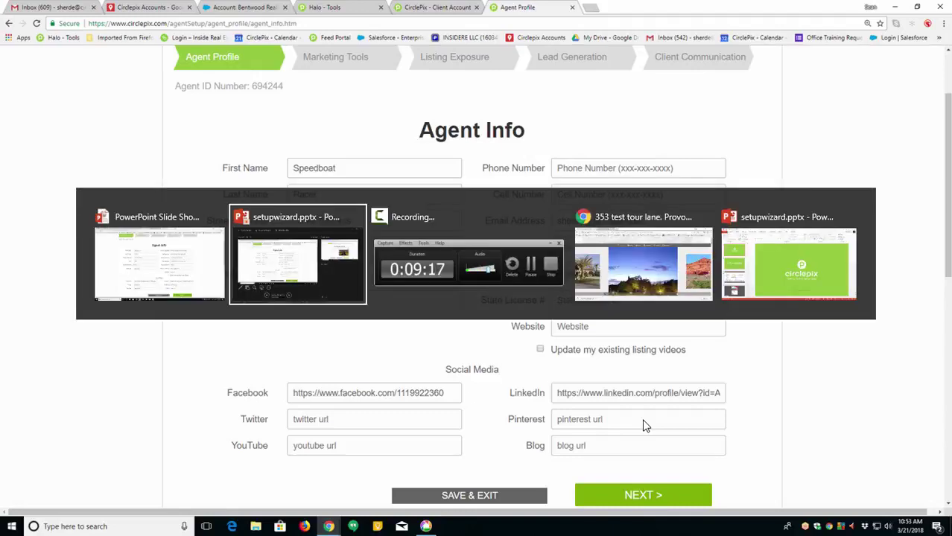
pyautogui.hotkey('alt', 'Tab')
pyautogui.hotkey('alt', 'Tab')
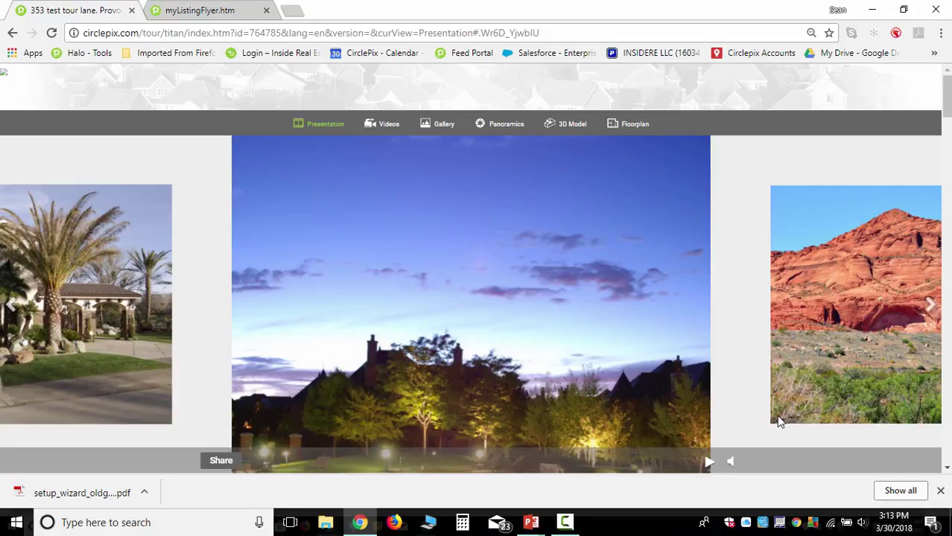
pyautogui.moveTo(949, 93); pyautogui.dragTo(950, 199)
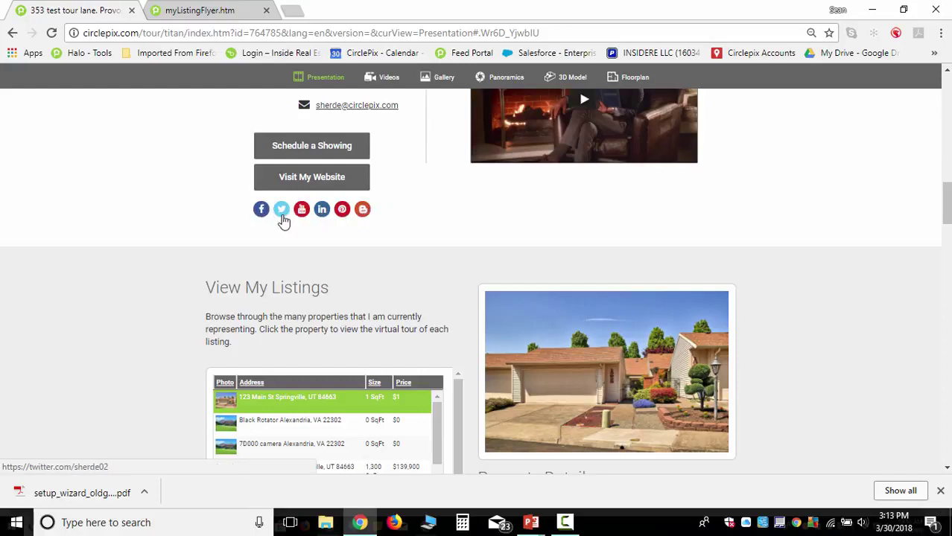
pyautogui.hotkey('alt', 'Tab')
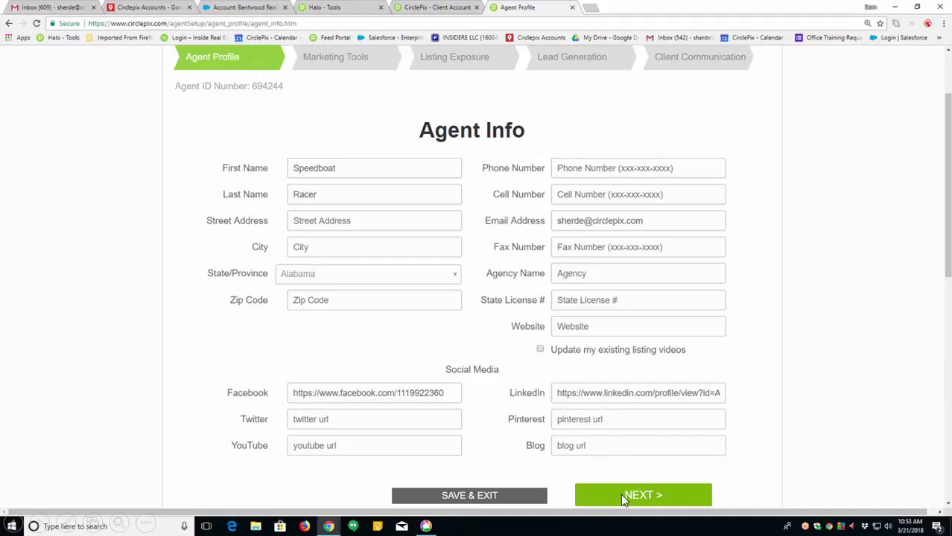
# Move from the Agent Info form to the empty agent biography page.
pyautogui.click(645, 499)
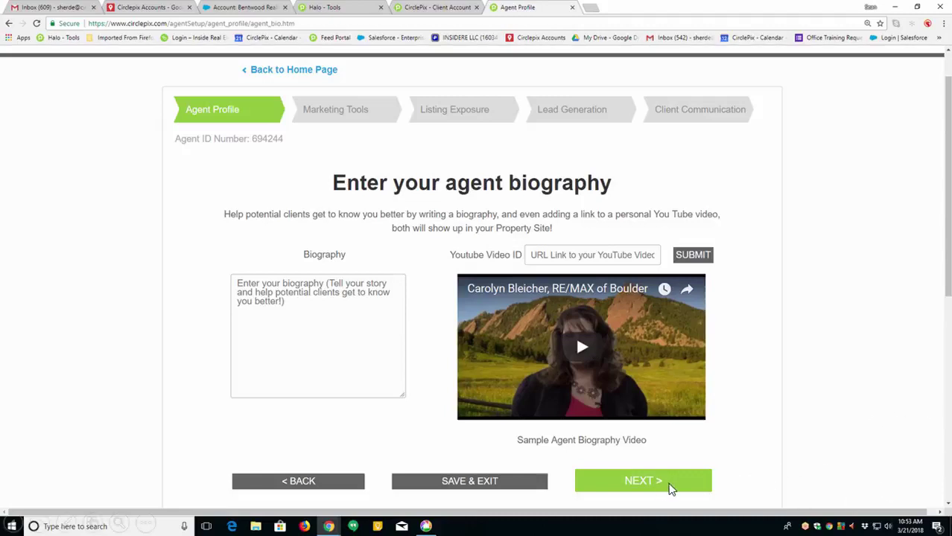
# Skip the biography and keep the current photo, company logo and flyer style unchanged.
pyautogui.click(640, 482)
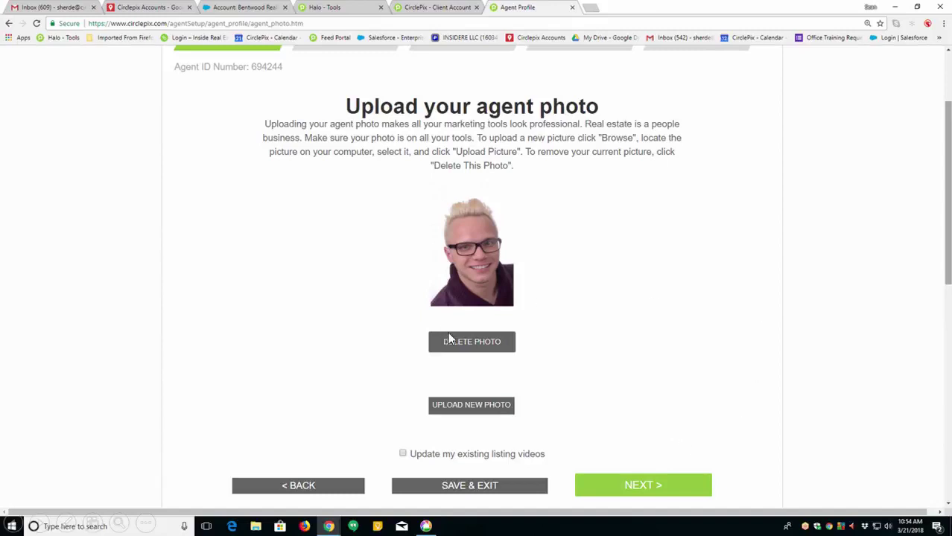
pyautogui.click(638, 485)
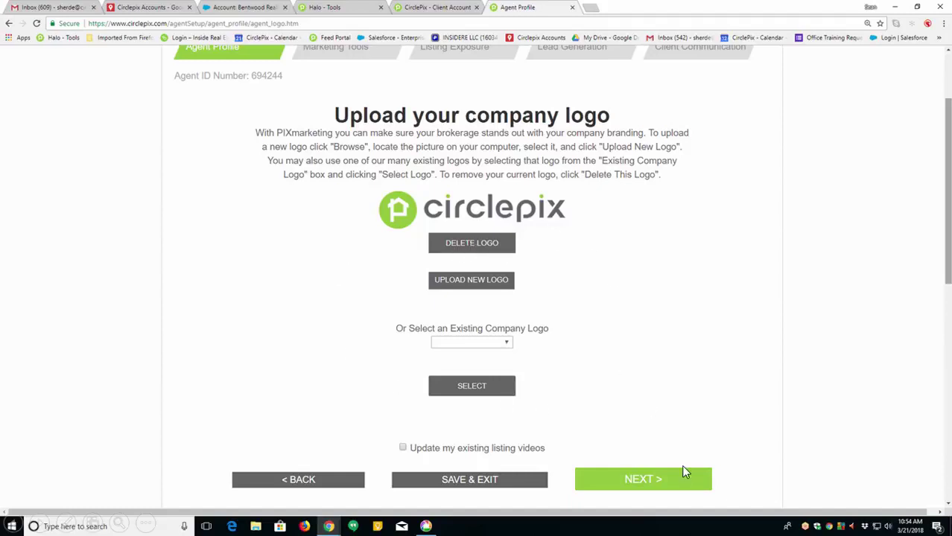
pyautogui.click(654, 481)
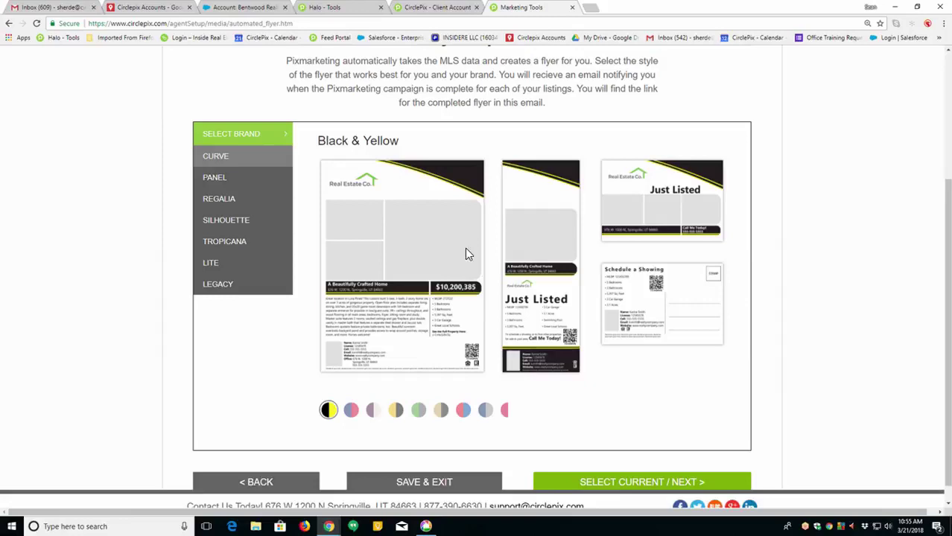
pyautogui.click(642, 484)
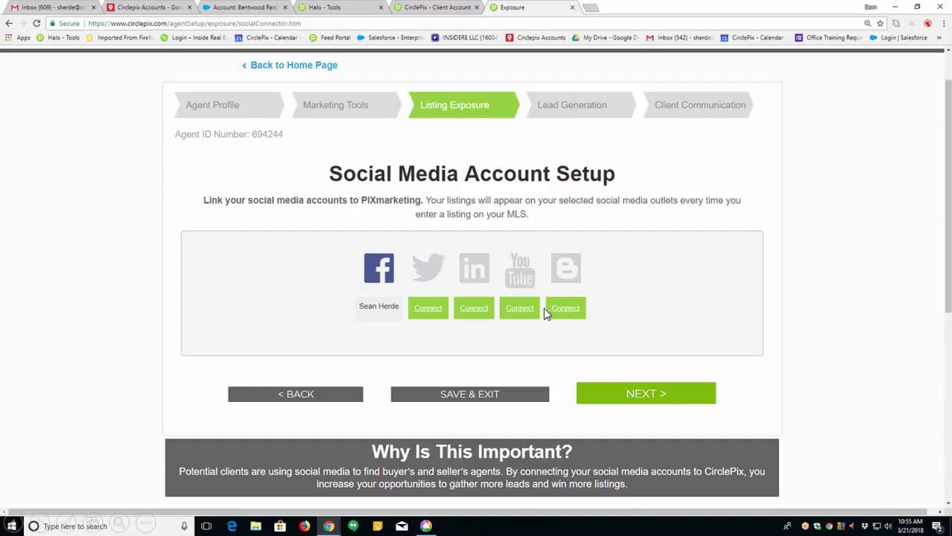
# Continue past Social Media Account Setup with only Facebook linked, which brings up Twitter's authorization.
pyautogui.click(642, 397)
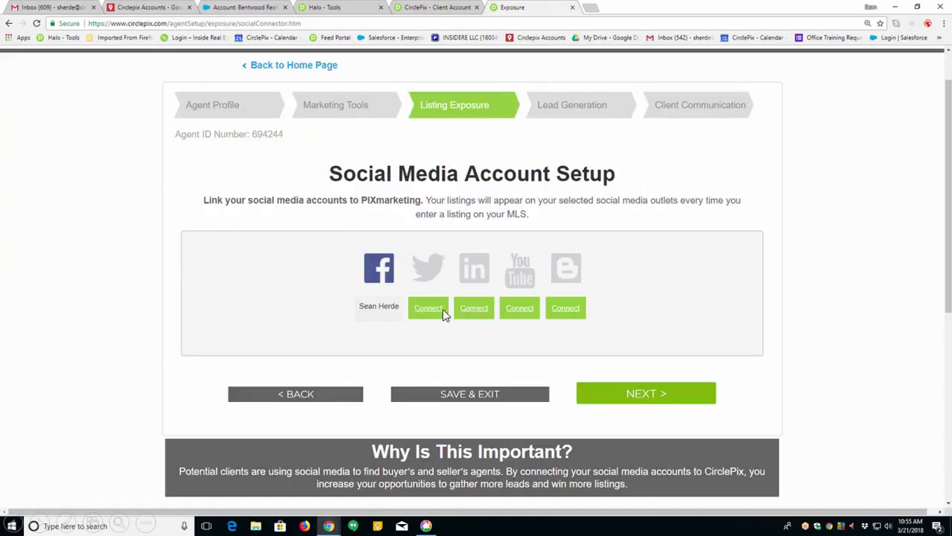
# Leave Twitter unauthorized and continue to My Listings Post Settings with weekly Facebook posting.
pyautogui.click(430, 308)
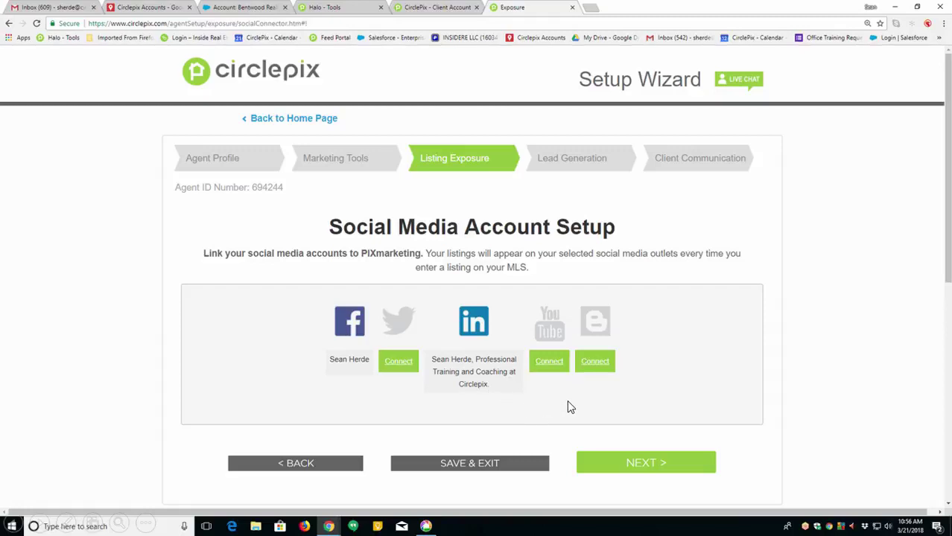
pyautogui.click(652, 464)
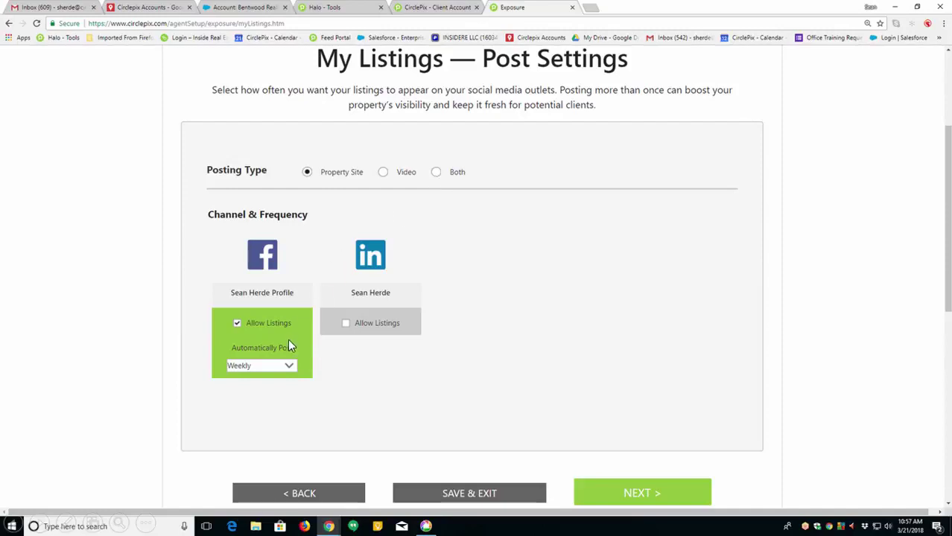
# Advance the wizard to the Lead Generation step's Create a LeadBee pin page.
pyautogui.click(636, 491)
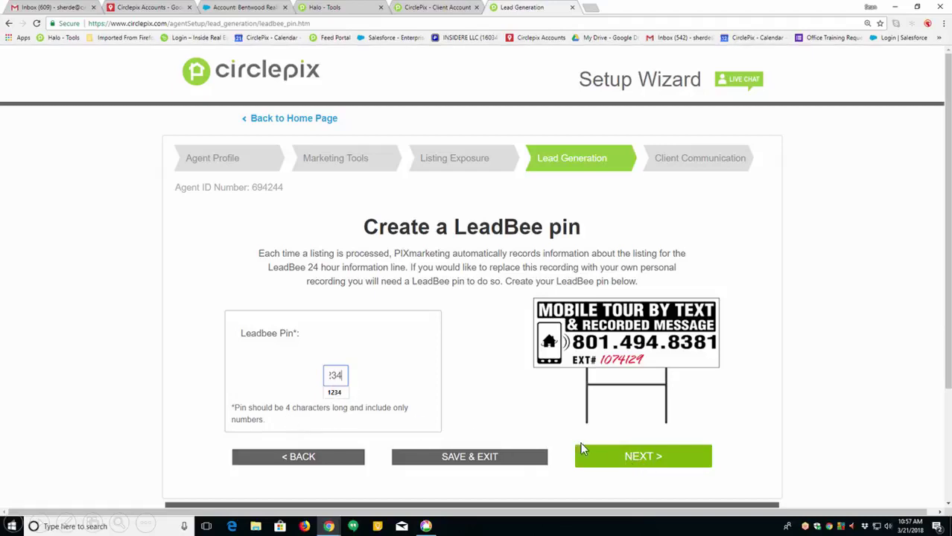
# Pass the LeadBee pin and communication setup pages to reach Receive weekly statistics.
pyautogui.click(640, 460)
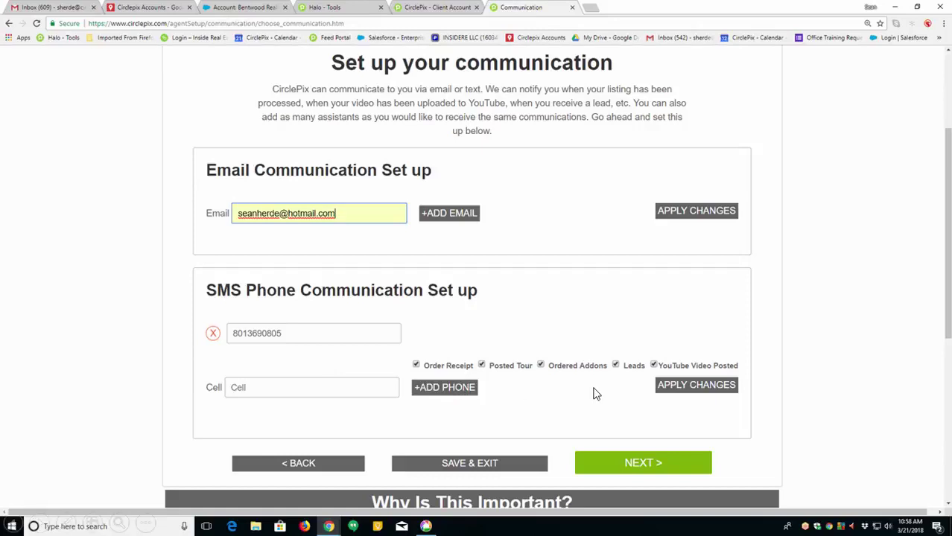
pyautogui.click(612, 469)
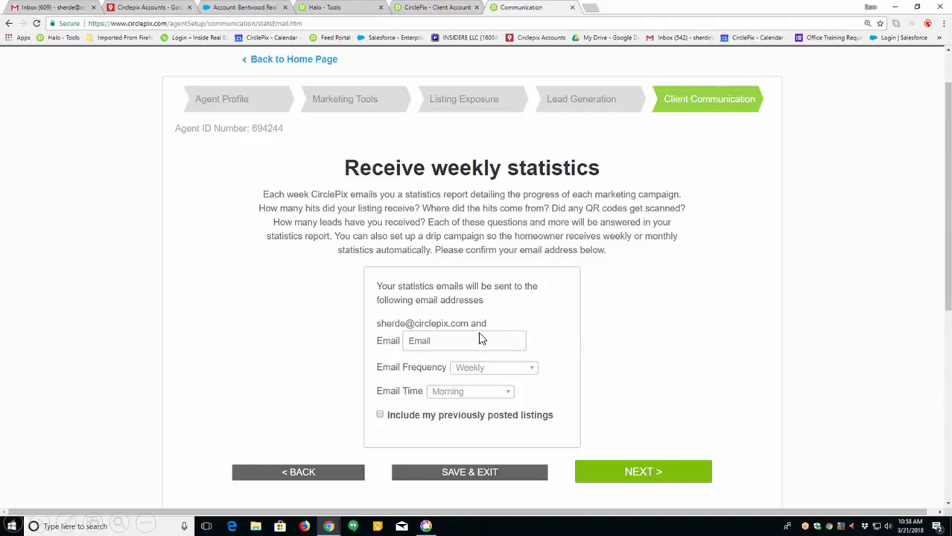
# Accept weekly morning statistics emails and finish setup to land on the account home page.
pyautogui.click(671, 471)
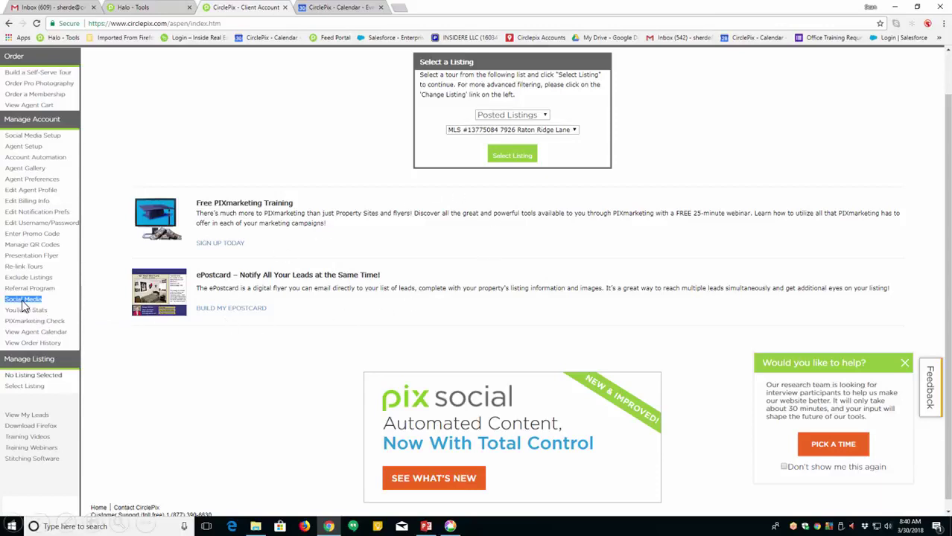
# Open Social Media from the sidebar and scroll down to the Tool Box and March calendar.
pyautogui.click(23, 300)
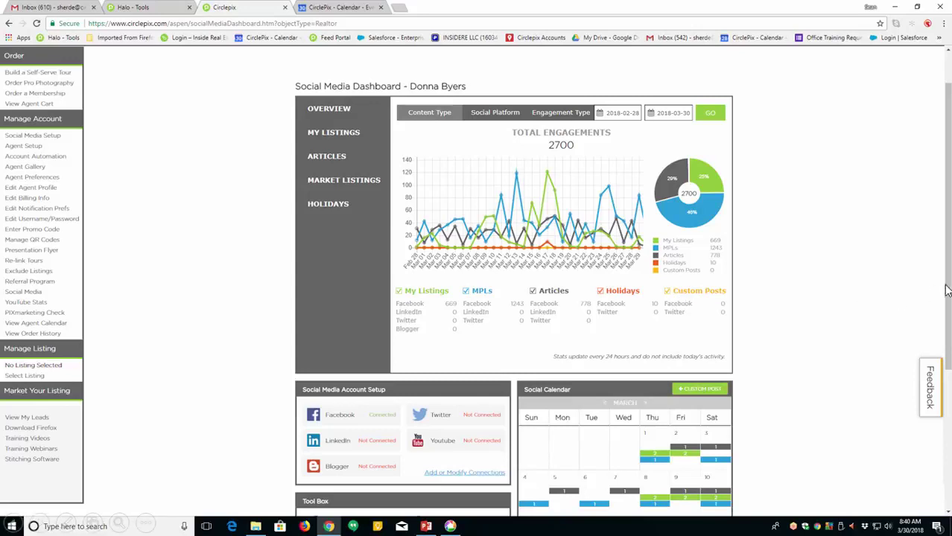
pyautogui.scroll(-3, 833, 295)
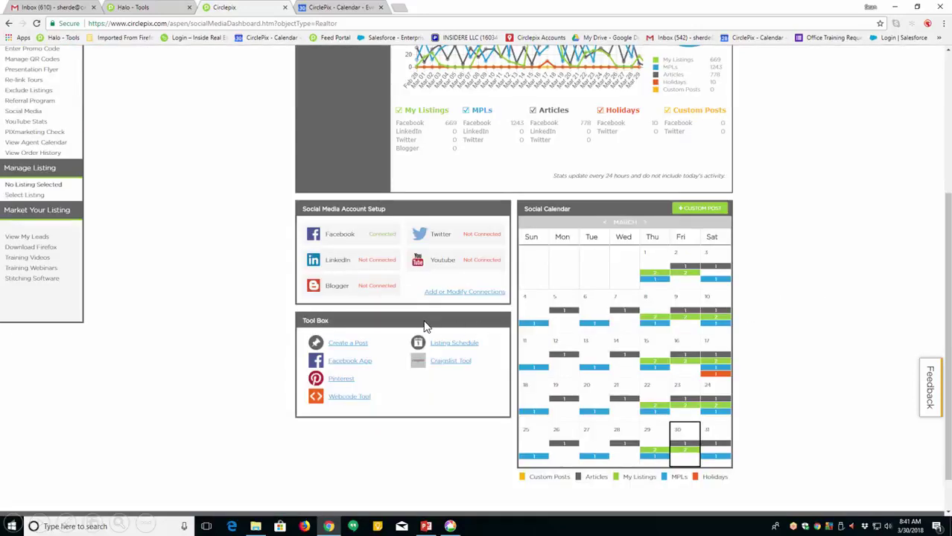
pyautogui.click(466, 292)
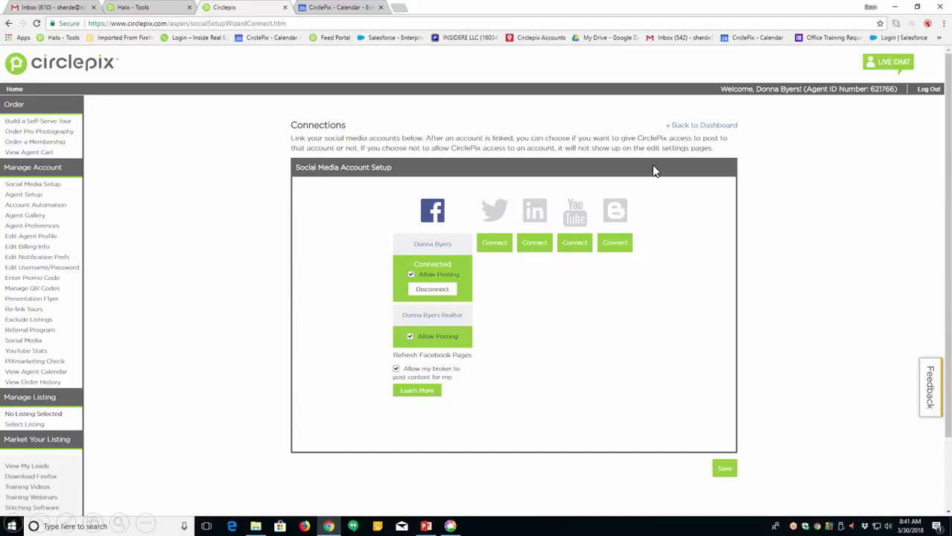
pyautogui.click(705, 125)
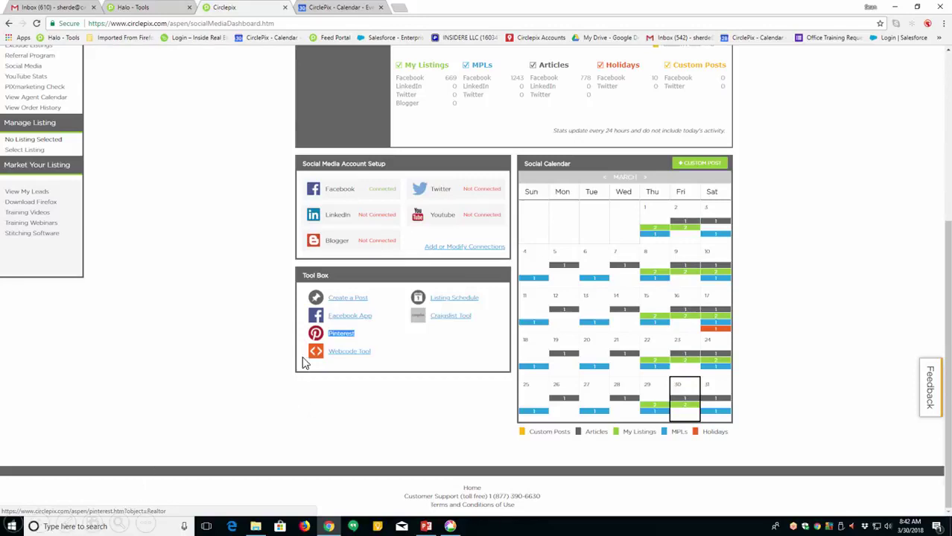
pyautogui.click(341, 333)
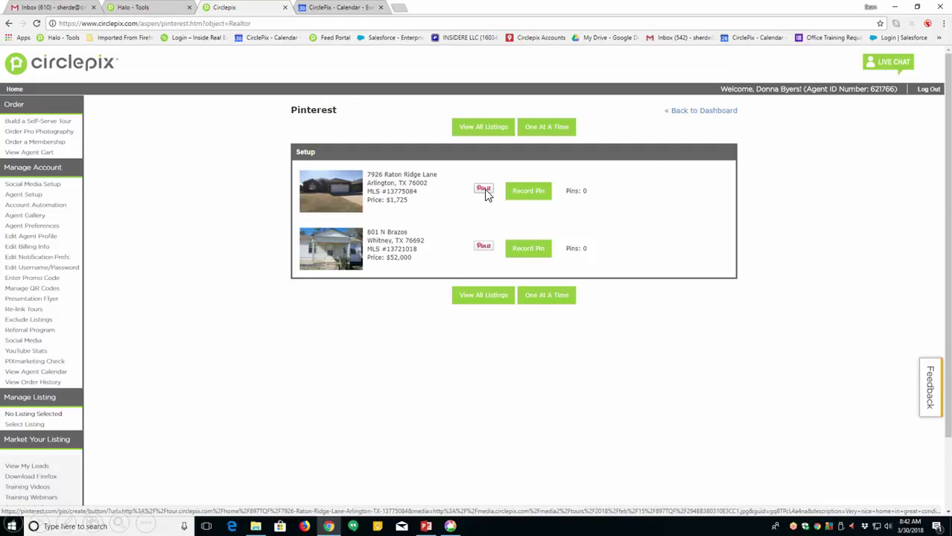
pyautogui.hotkey('alt', 'Left')
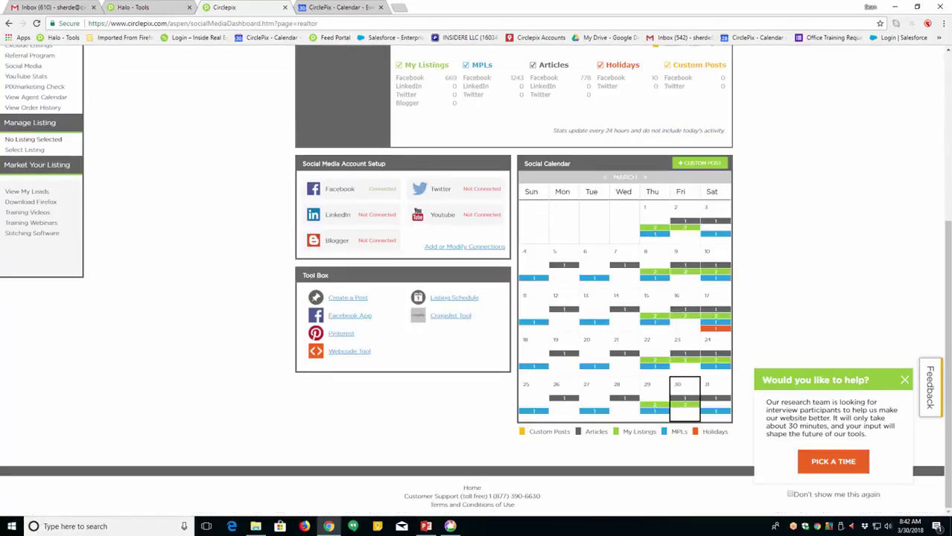
pyautogui.click(686, 403)
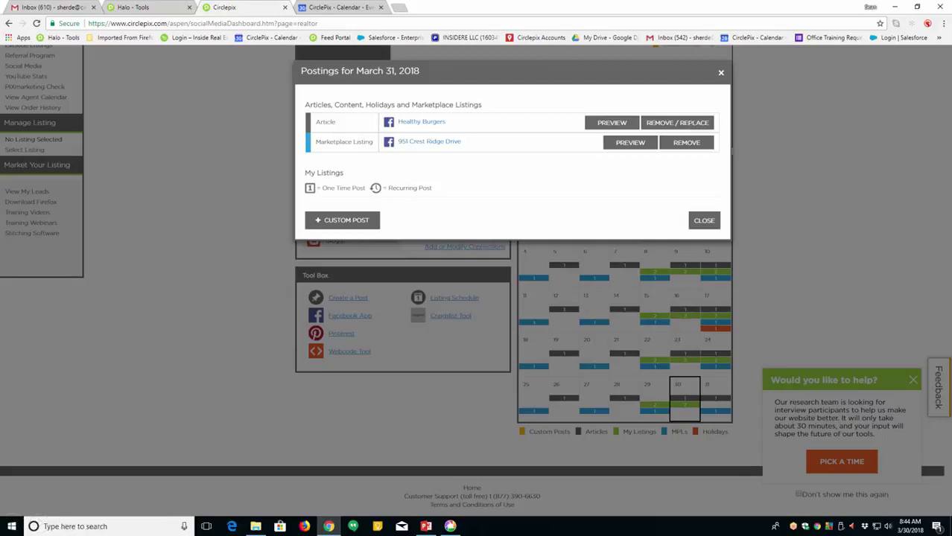
pyautogui.click(705, 221)
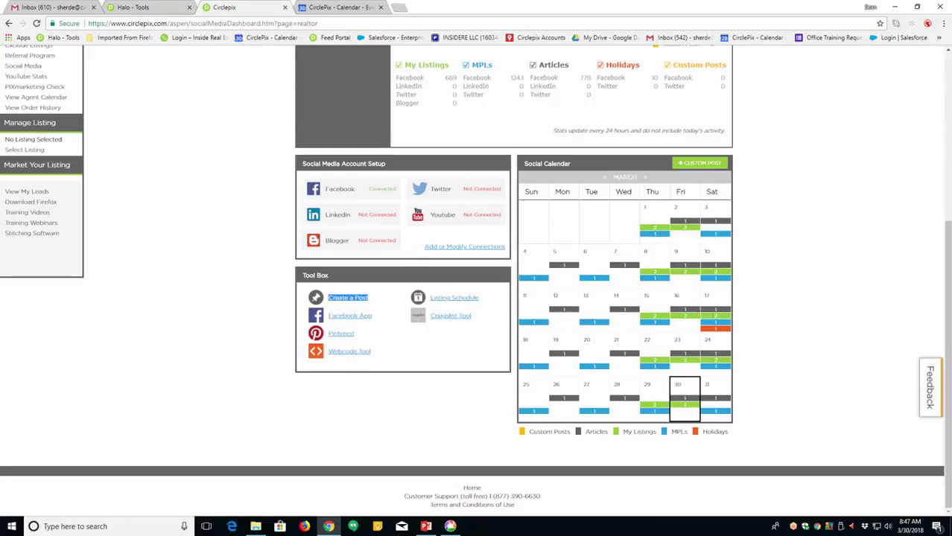
# Launch Create a Post from the Social Media Dashboard's Tool Box.
pyautogui.click(347, 298)
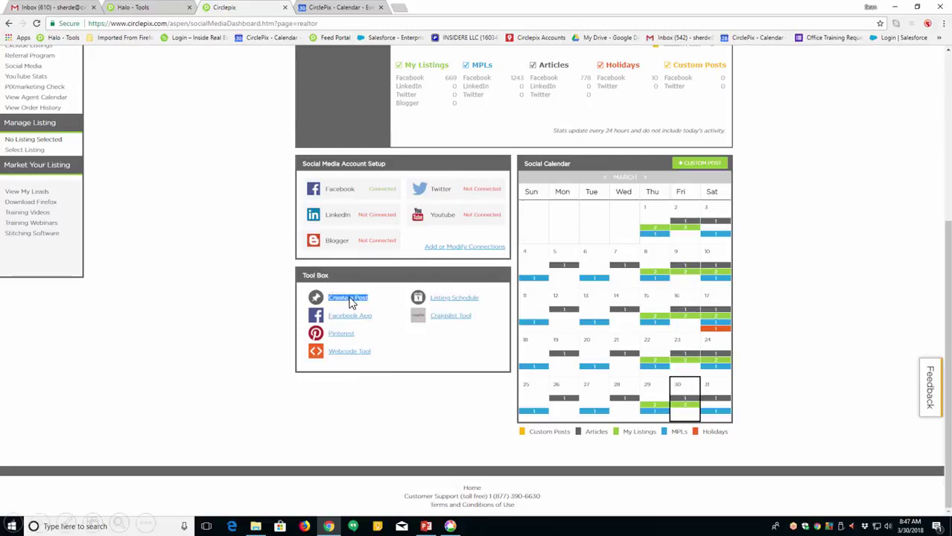